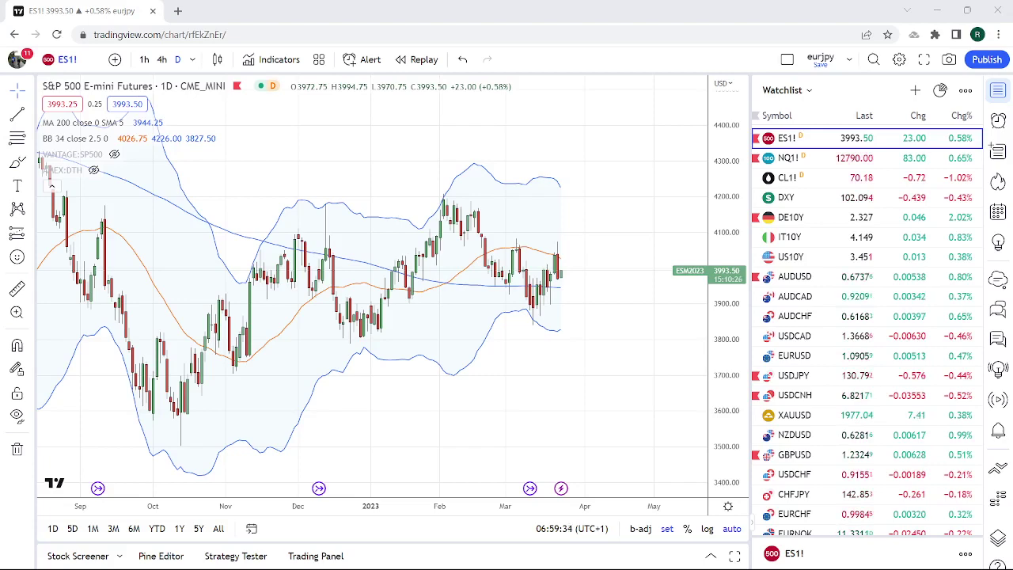
# Load the USDJPY daily chart, then switch to US10Y with its 200 SMA and Bollinger Bands
pyautogui.scroll(-1, 821, 368)
pyautogui.scroll(-1, 821, 368)
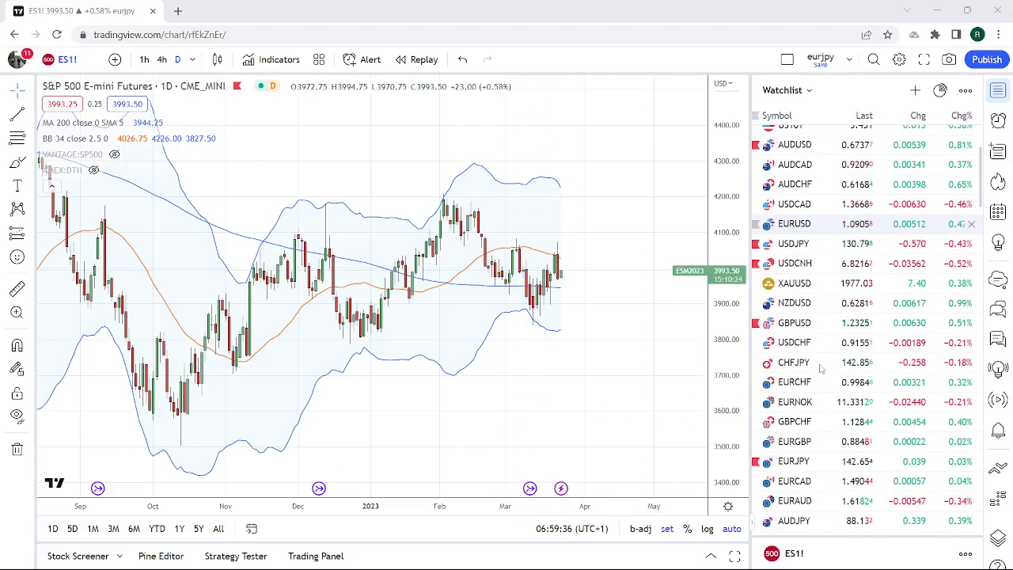
pyautogui.scroll(-2, 884, 364)
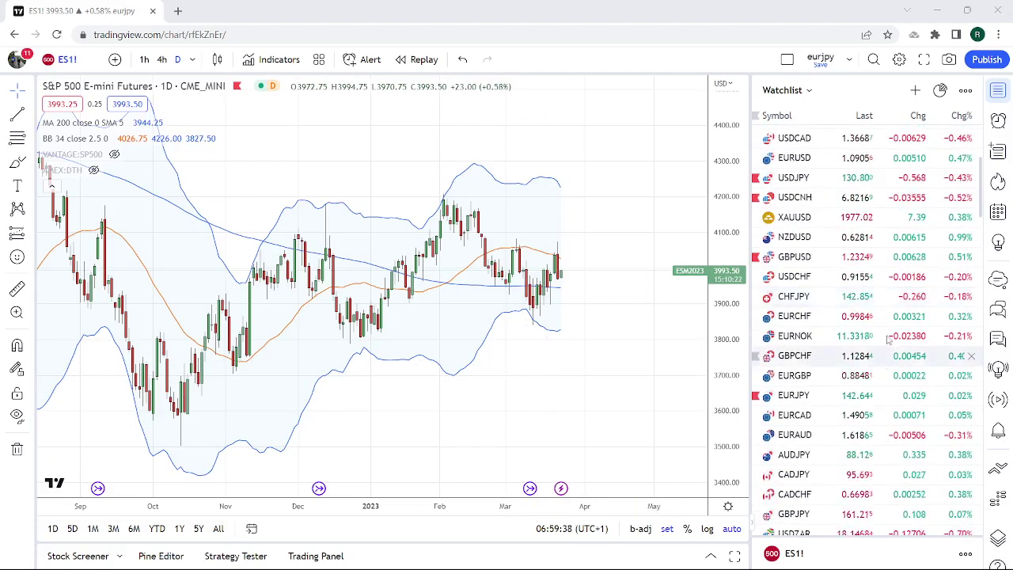
pyautogui.scroll(-1, 877, 336)
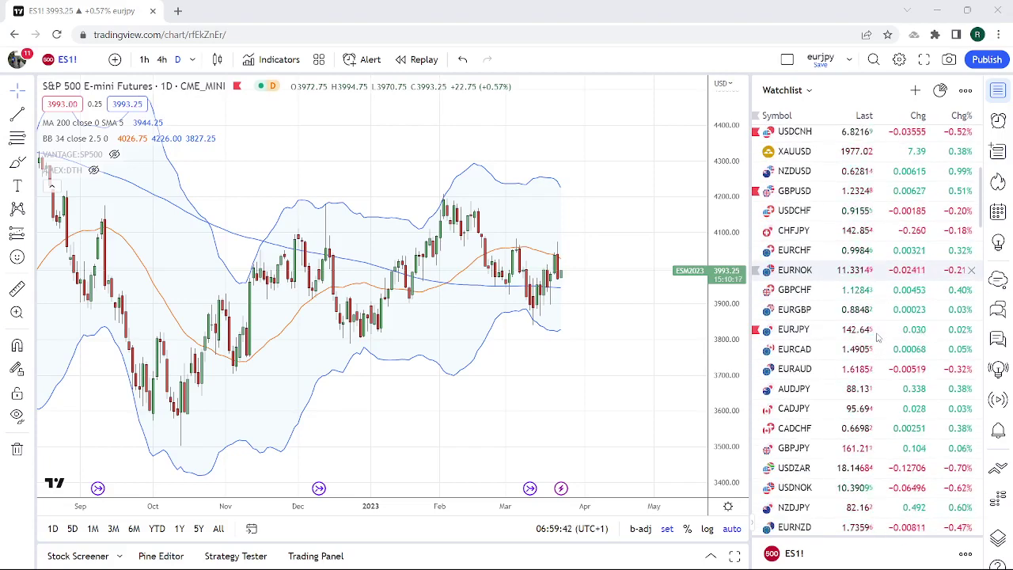
pyautogui.scroll(-1, 877, 336)
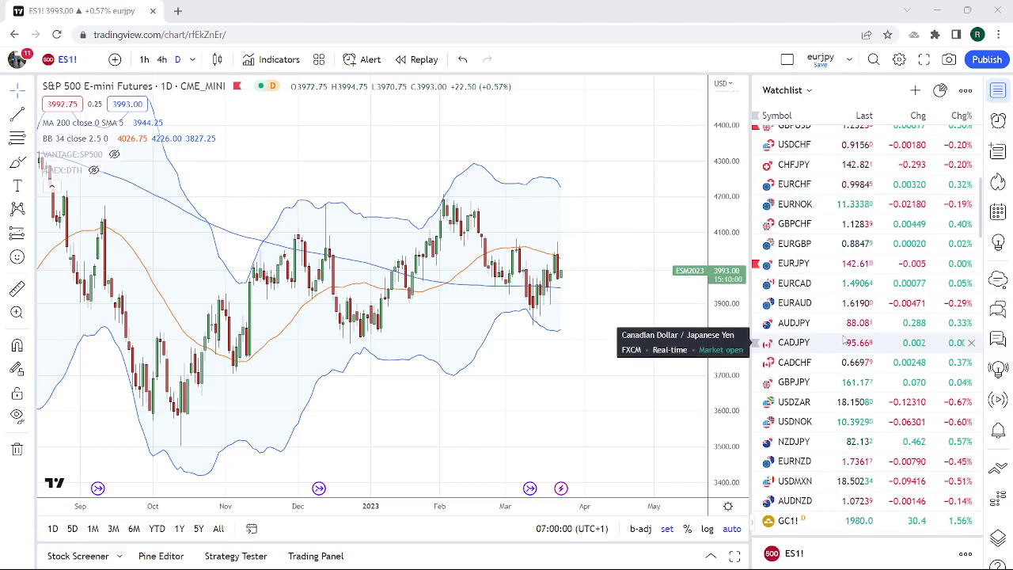
pyautogui.scroll(3, 844, 339)
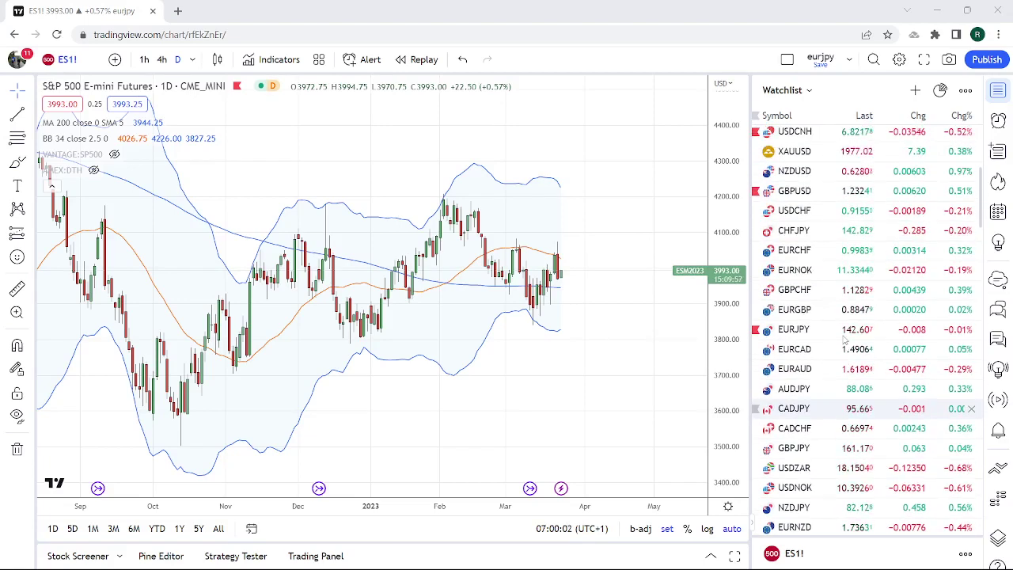
pyautogui.scroll(1, 844, 339)
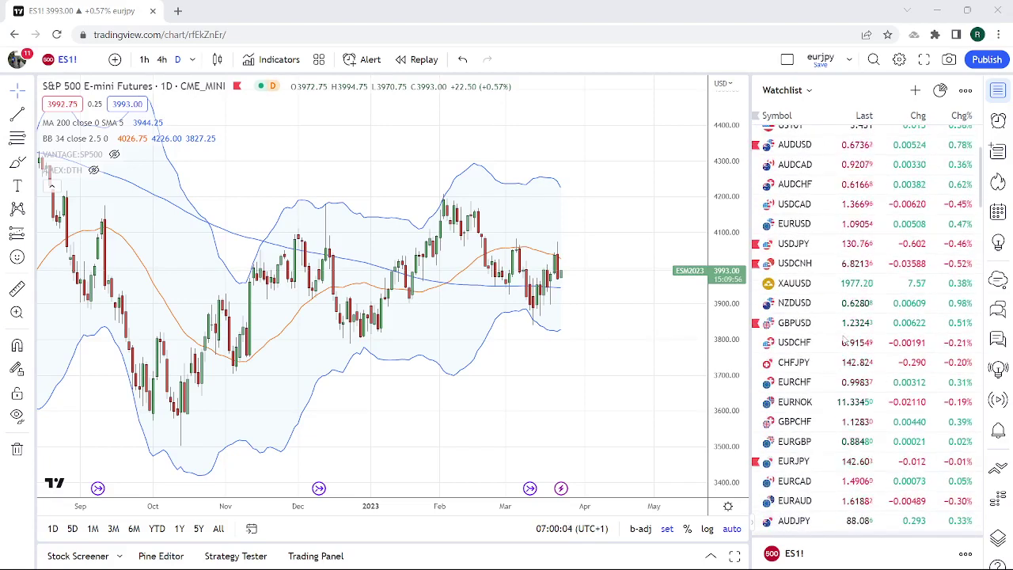
pyautogui.click(815, 244)
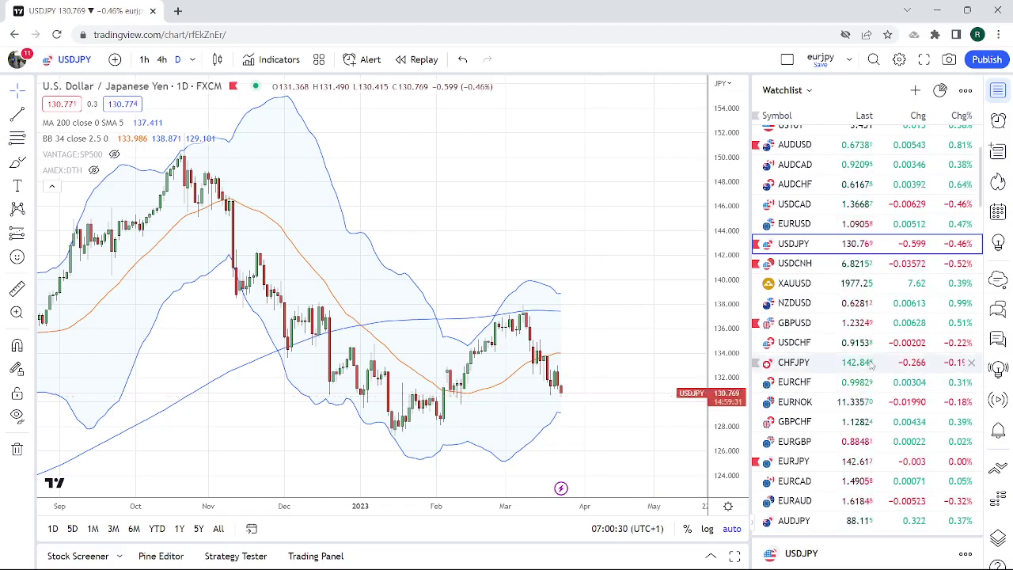
pyautogui.scroll(3, 870, 362)
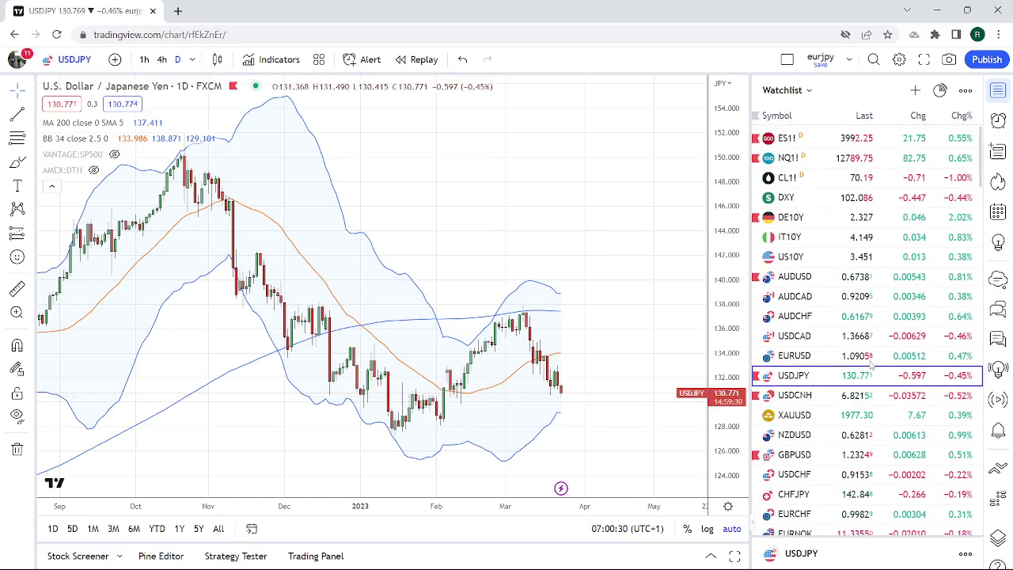
pyautogui.click(862, 257)
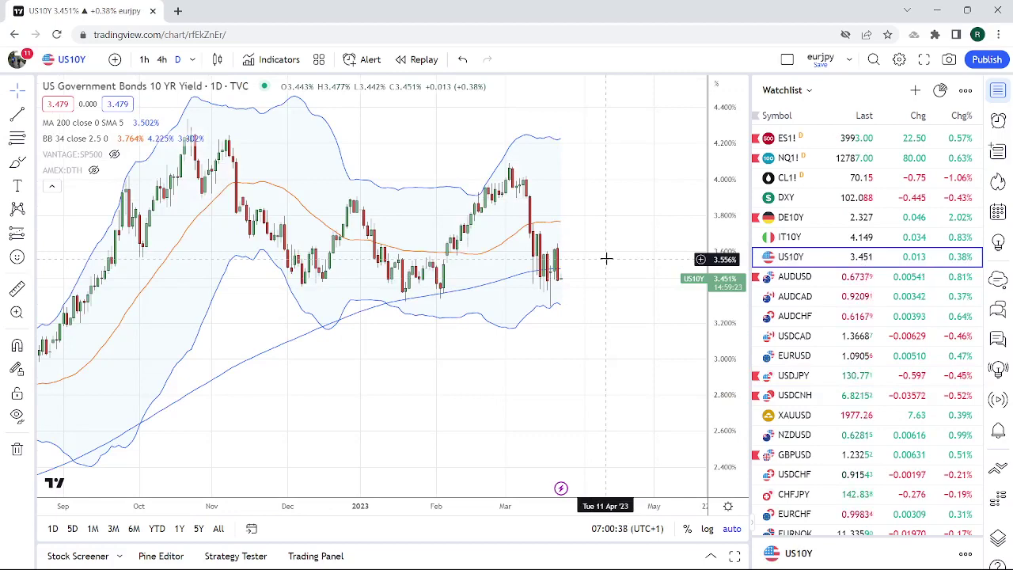
# Load the DXY daily chart and zoom its time axis out and back in
pyautogui.click(850, 198)
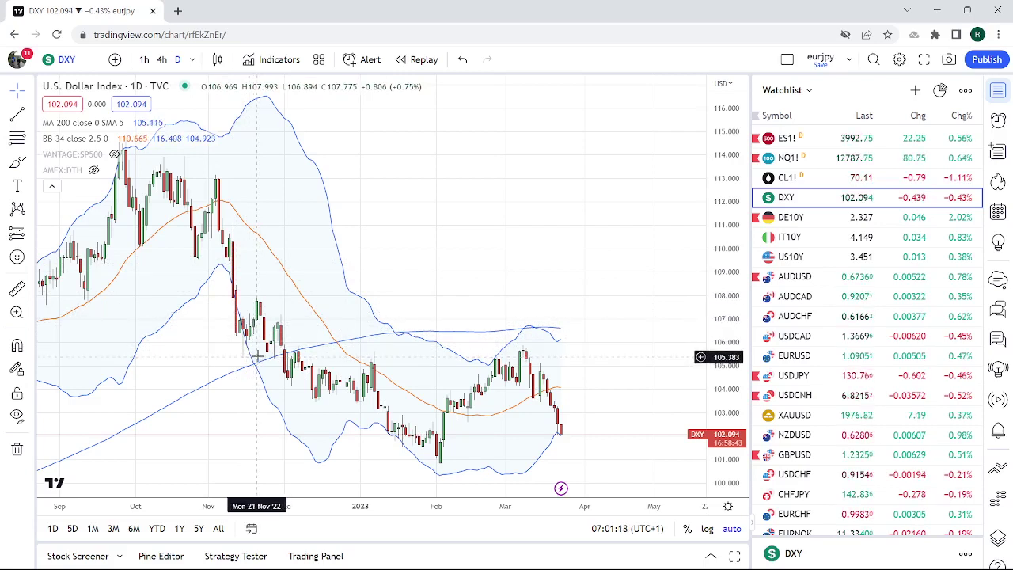
pyautogui.scroll(-1, 320, 308)
pyautogui.scroll(-1, 321, 312)
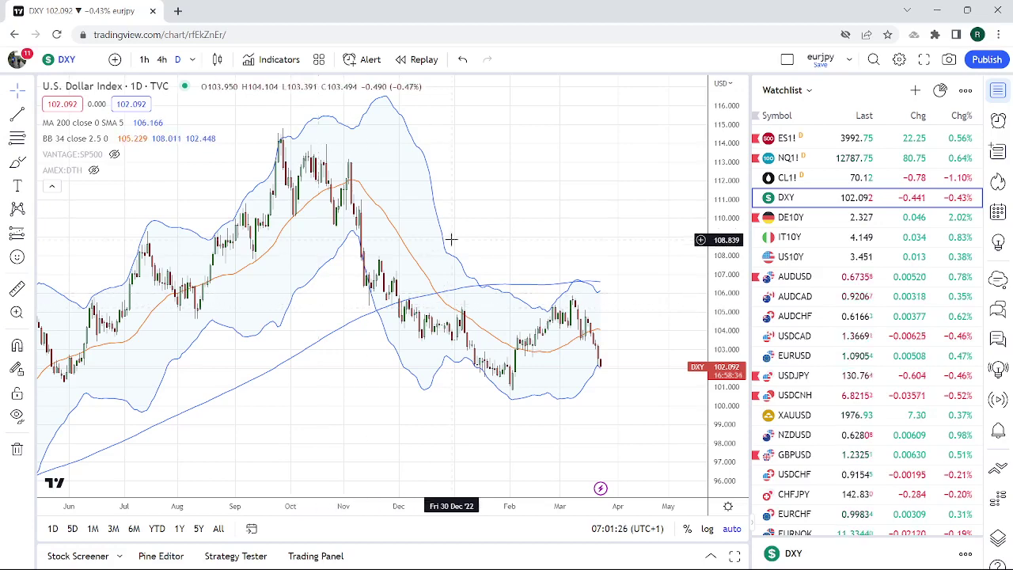
pyautogui.scroll(2, 408, 255)
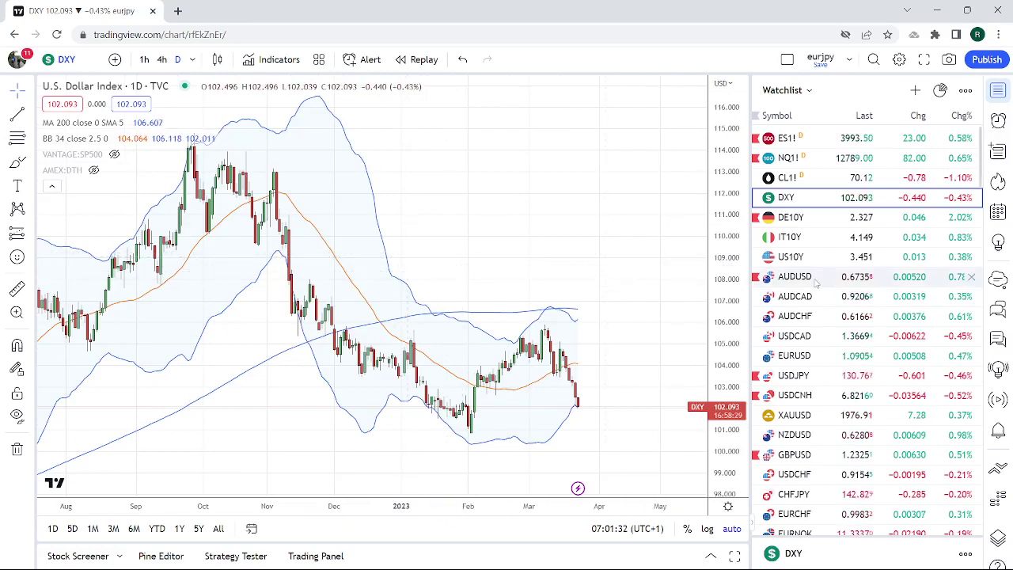
pyautogui.scroll(-1, 819, 320)
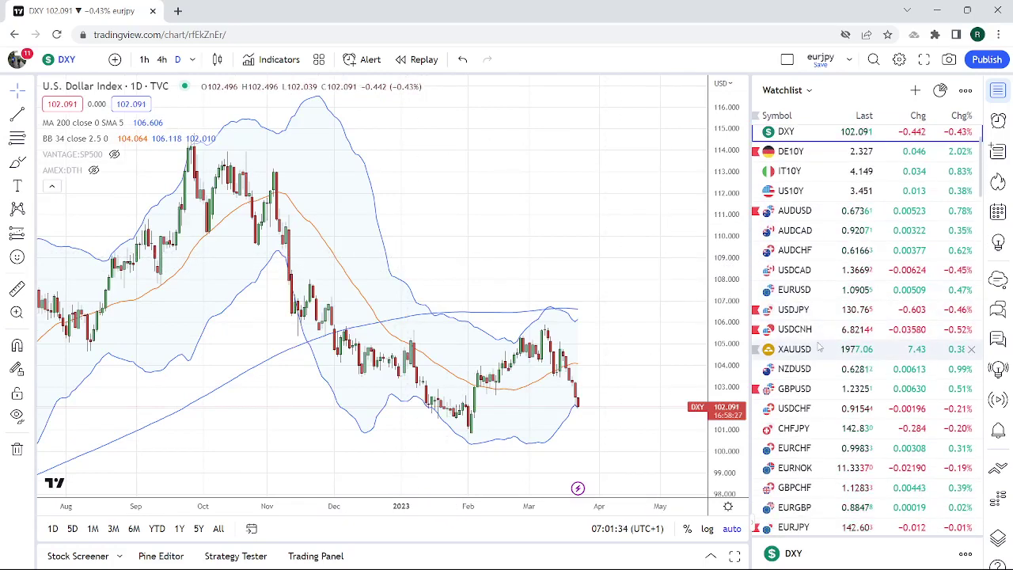
# Load EURUSD and set the chart to the 1h interval
pyautogui.click(811, 291)
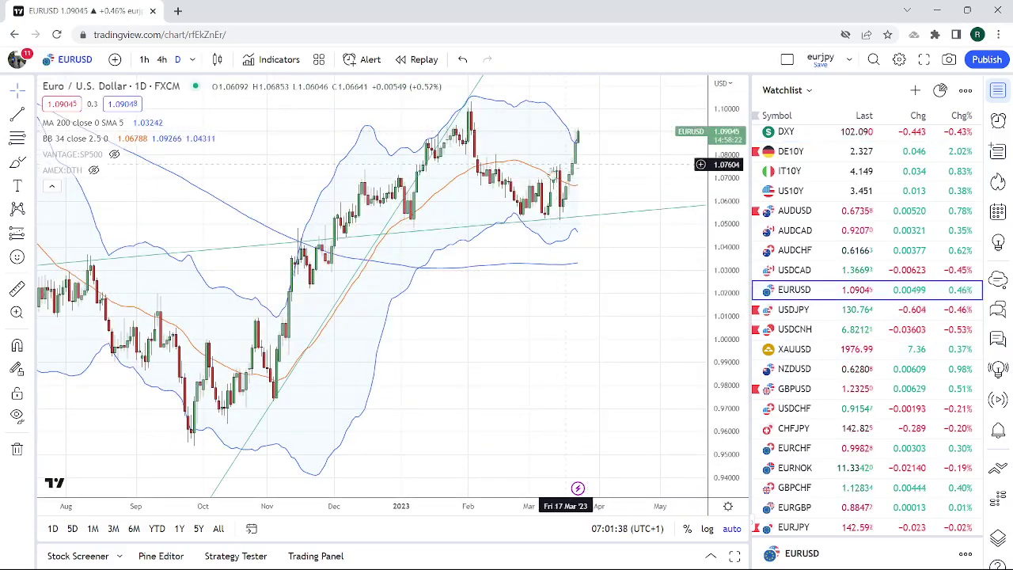
pyautogui.scroll(4, 566, 164)
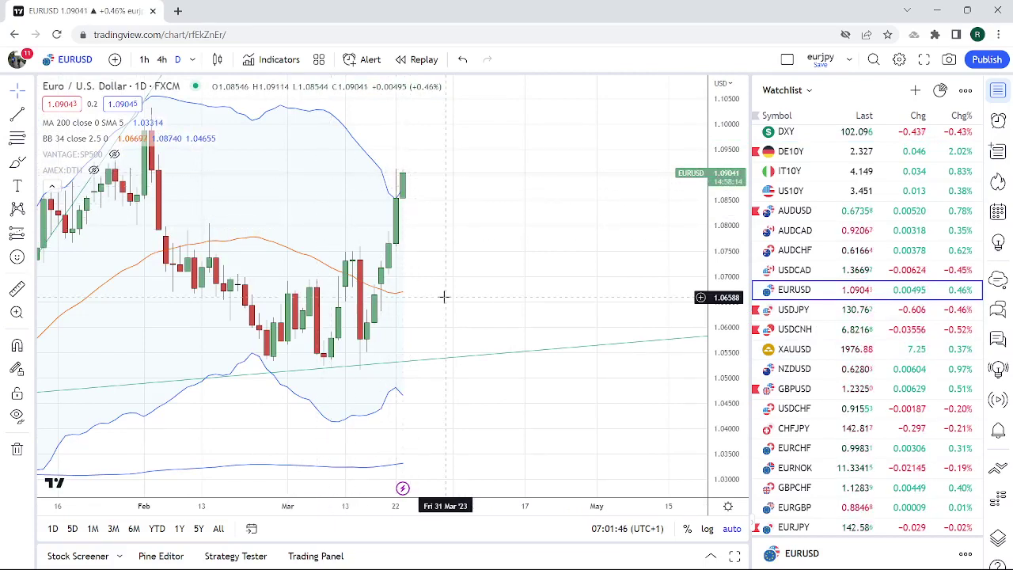
pyautogui.click(144, 59)
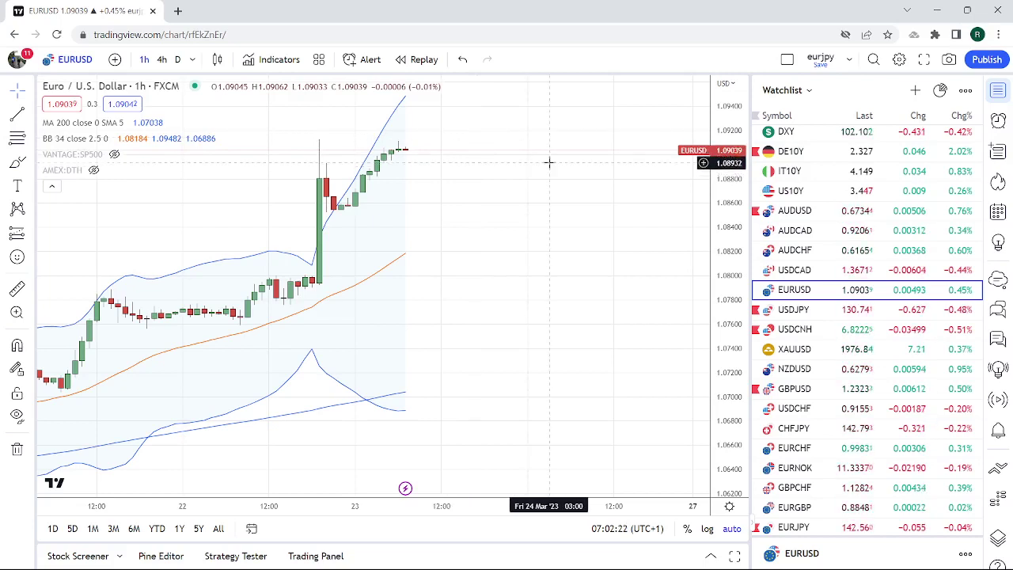
# Load USDCNH, set the D interval and zoom out
pyautogui.click(795, 329)
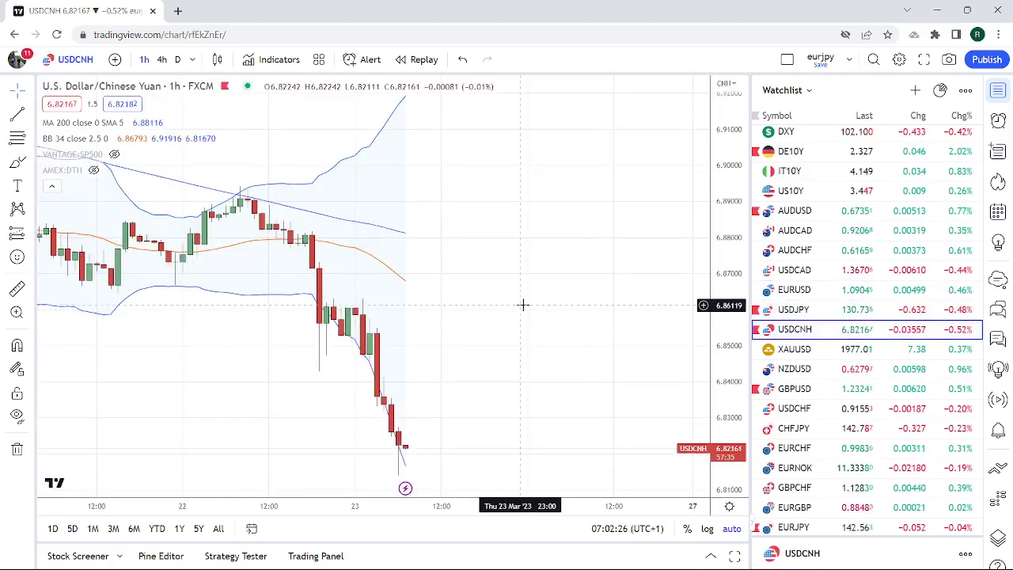
pyautogui.scroll(-2, 523, 305)
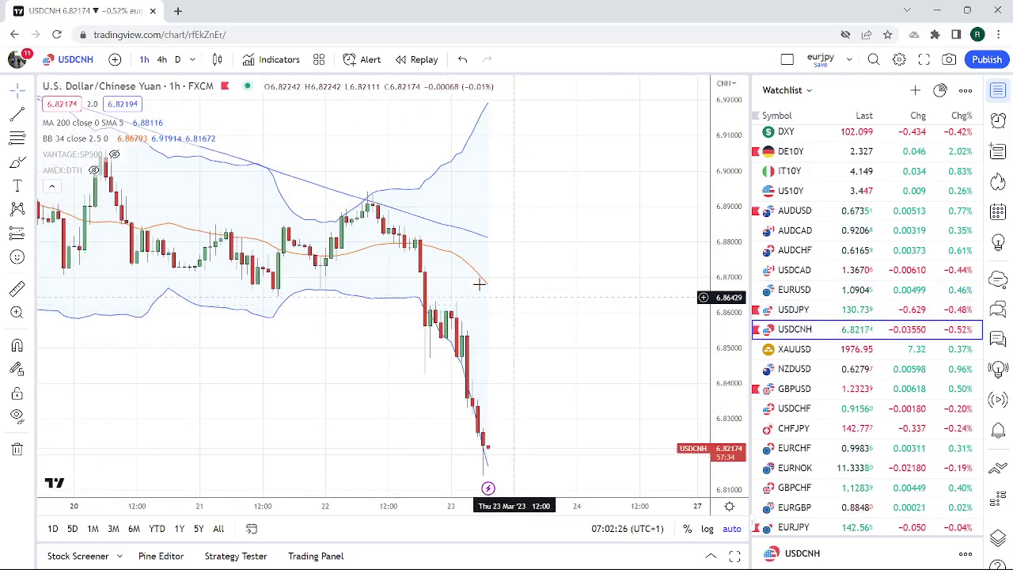
pyautogui.click(179, 60)
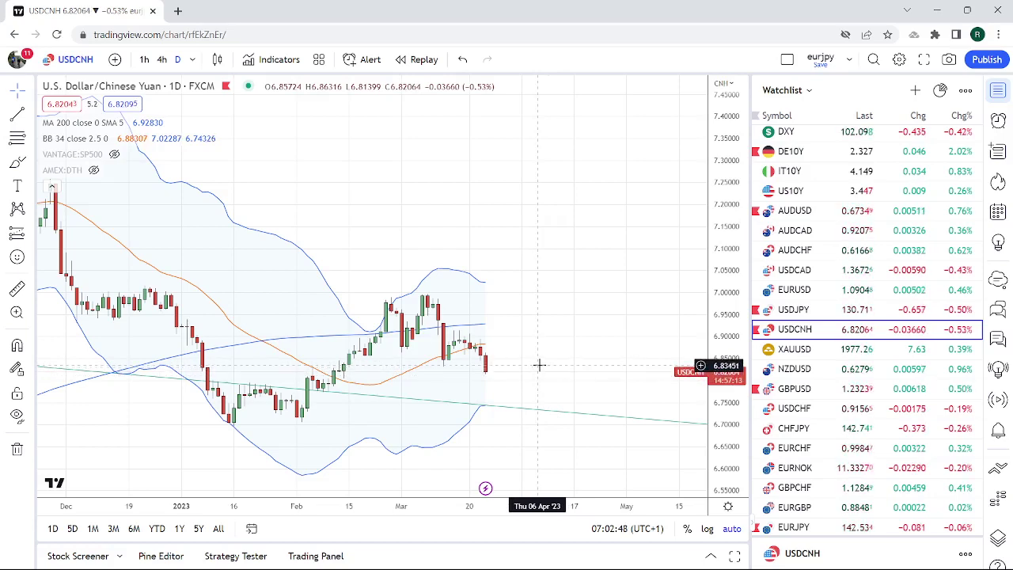
pyautogui.scroll(-3, 572, 285)
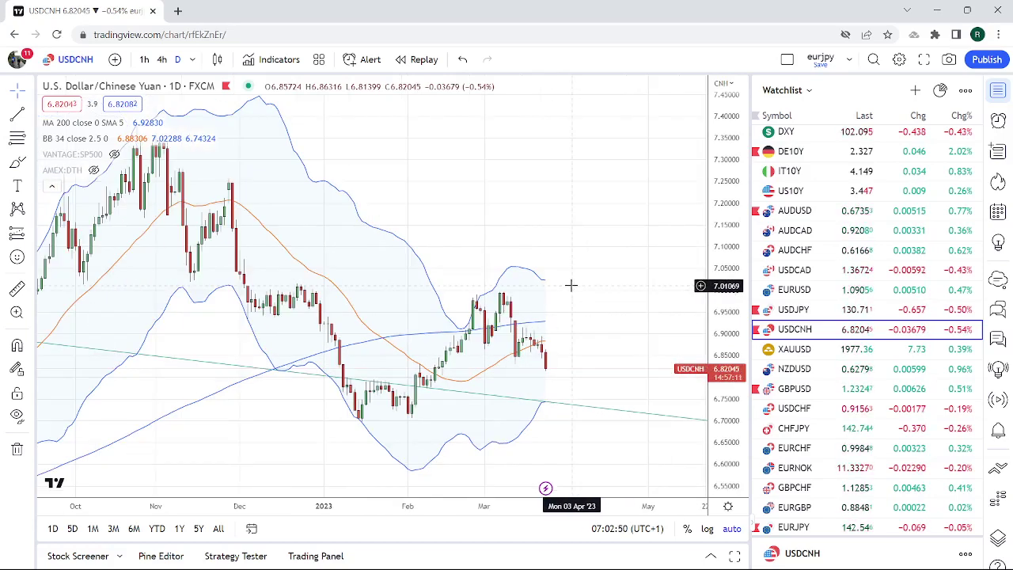
# Load GBPUSD daily and zoom in on the recent bars
pyautogui.click(801, 391)
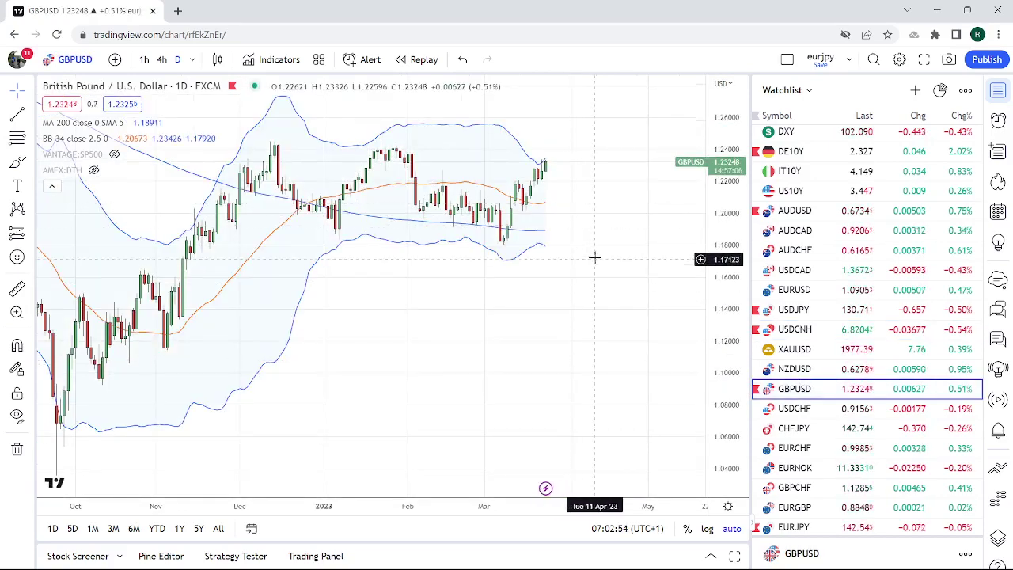
pyautogui.scroll(3, 580, 217)
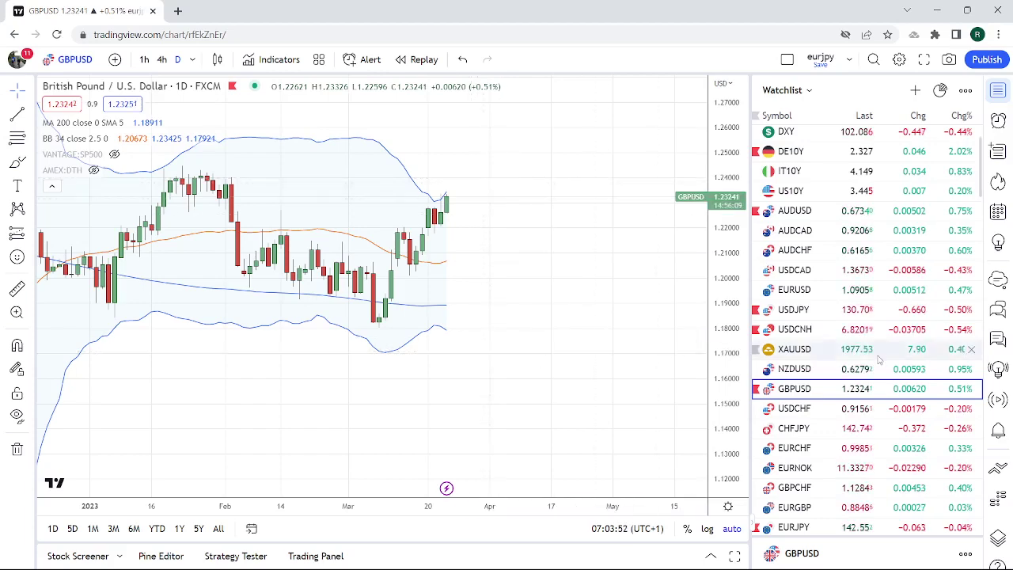
pyautogui.scroll(-3, 851, 434)
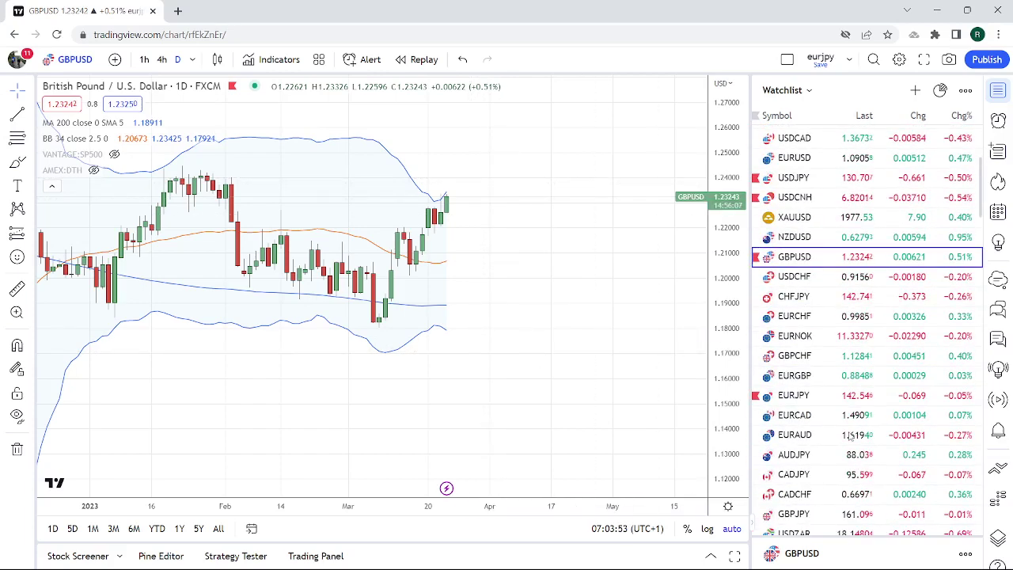
# Show EURGBP on the 1h interval, then load the USDZAR chart
pyautogui.click(815, 378)
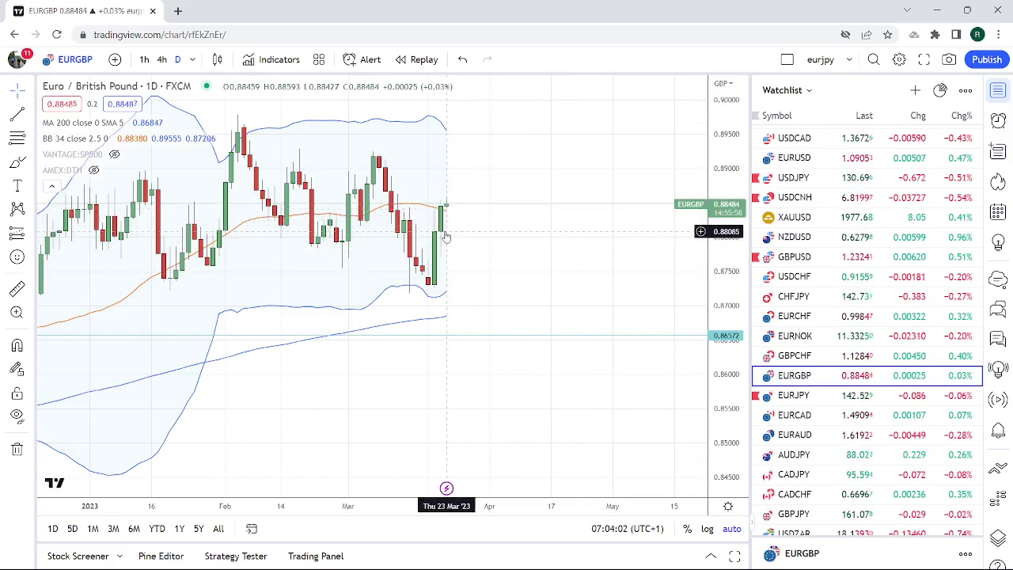
pyautogui.click(144, 59)
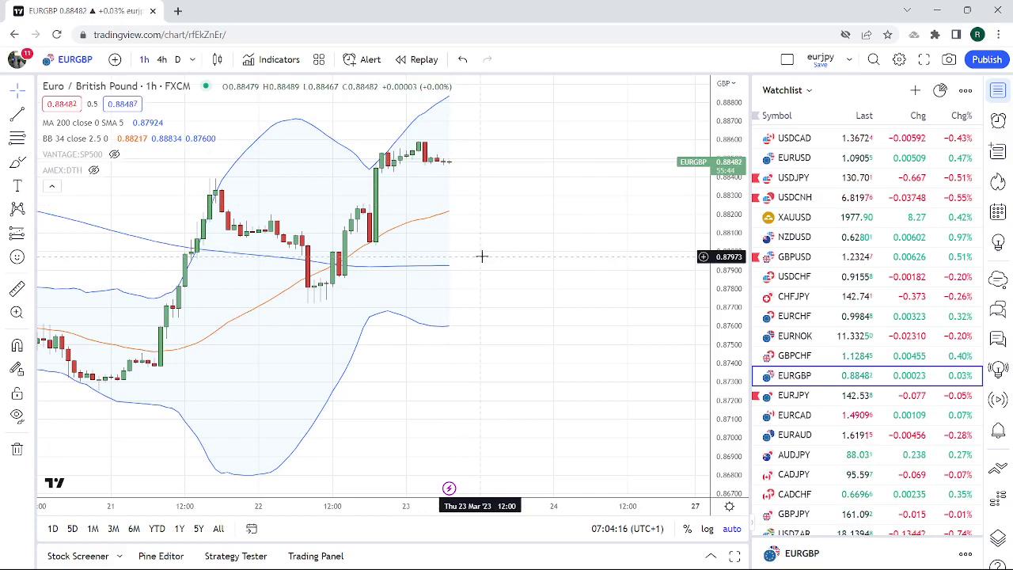
pyautogui.scroll(-1, 491, 248)
pyautogui.scroll(-1, 493, 247)
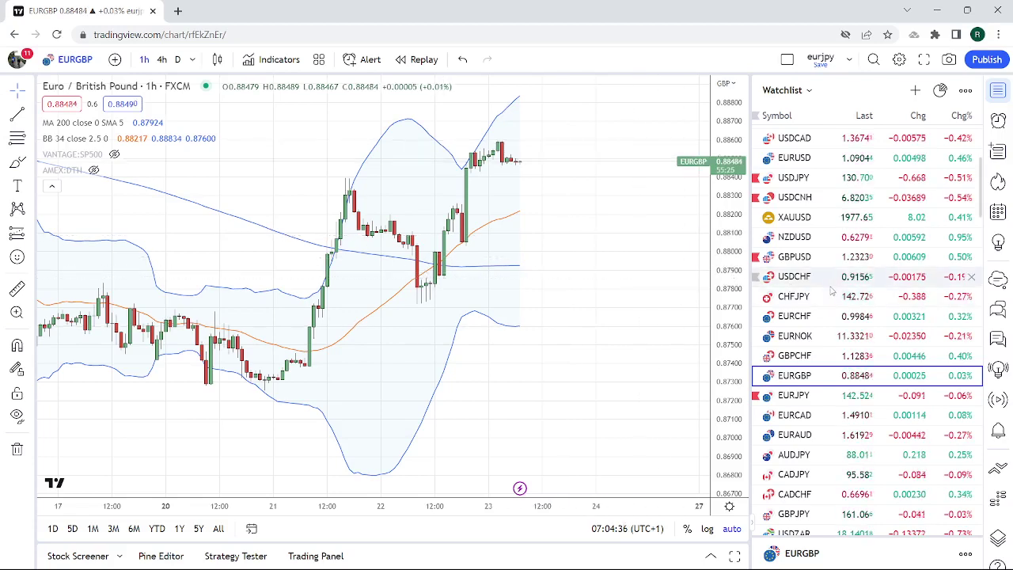
pyautogui.scroll(-2, 831, 290)
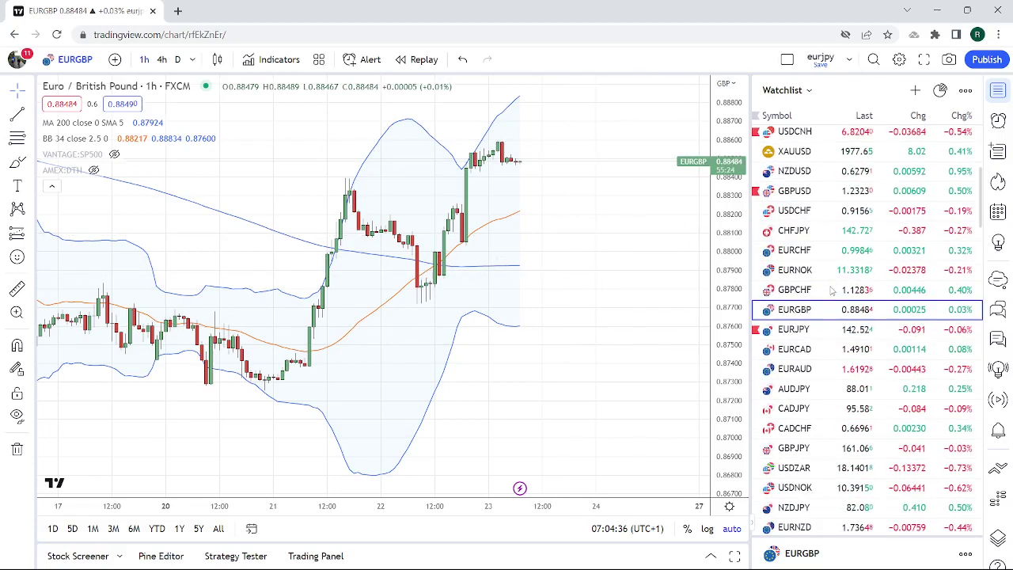
pyautogui.click(823, 468)
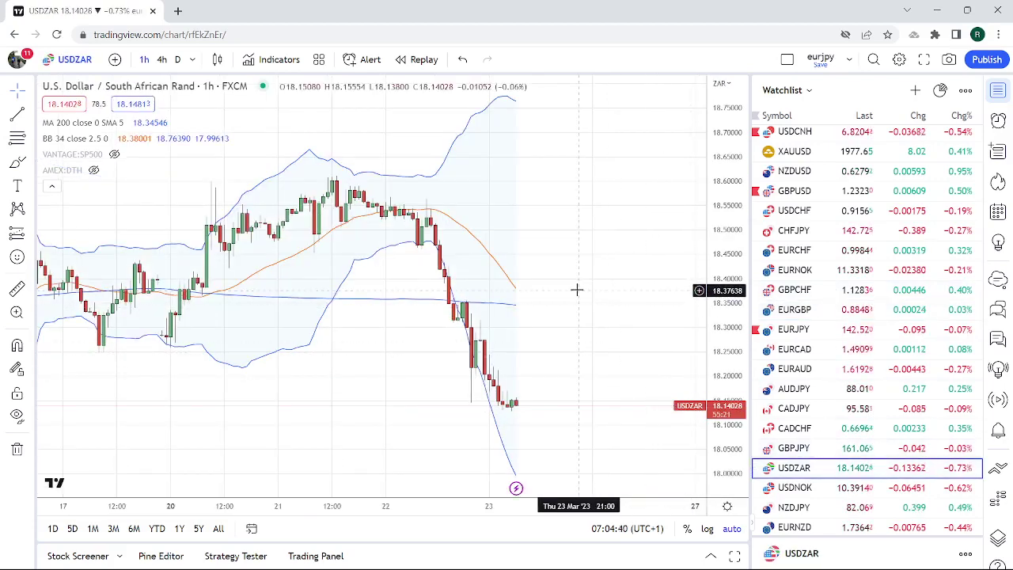
# Zoom the USDZAR hourly chart out to more days, then switch it to D
pyautogui.scroll(-4, 577, 290)
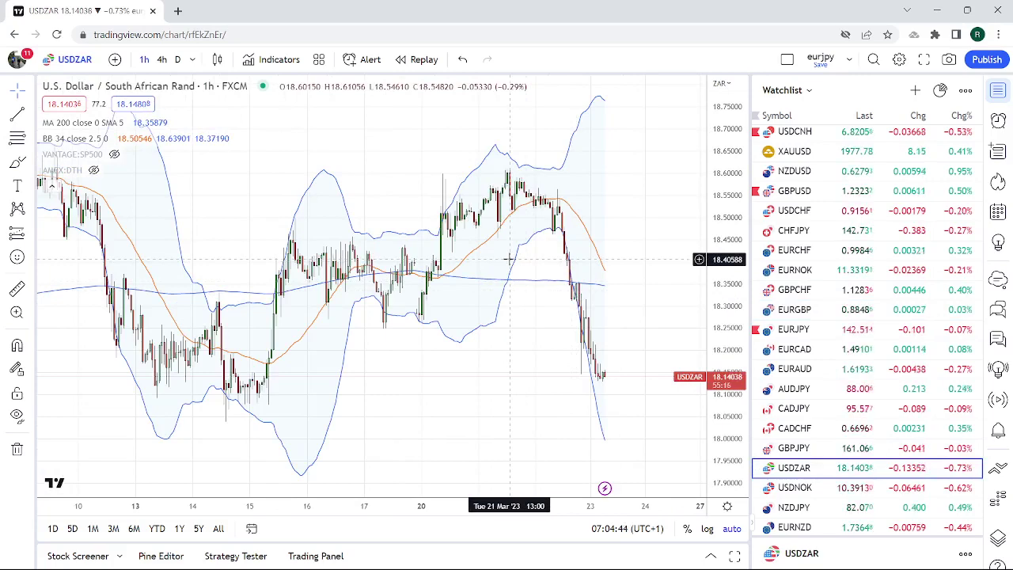
pyautogui.scroll(3, 841, 290)
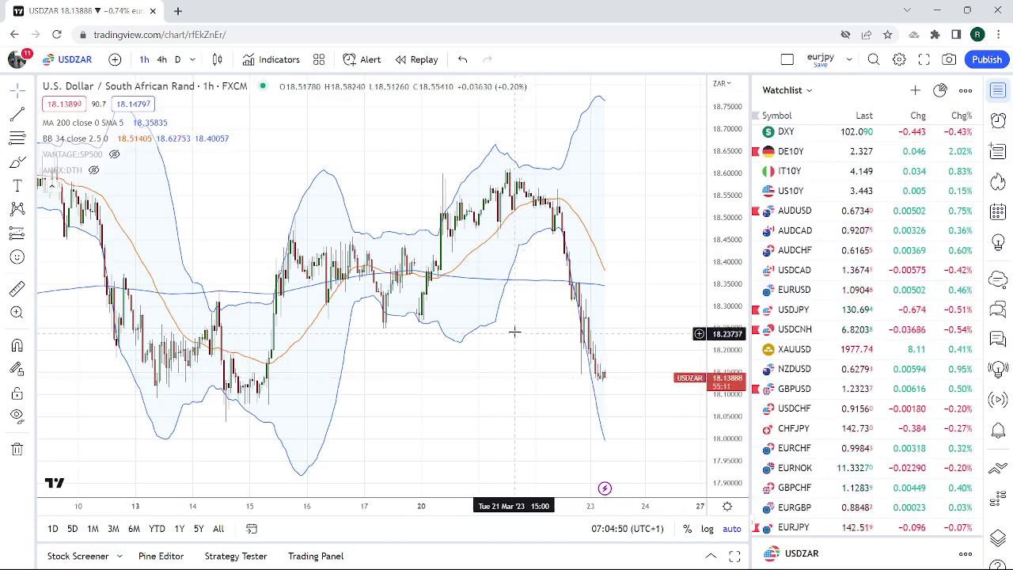
pyautogui.scroll(-2, 508, 318)
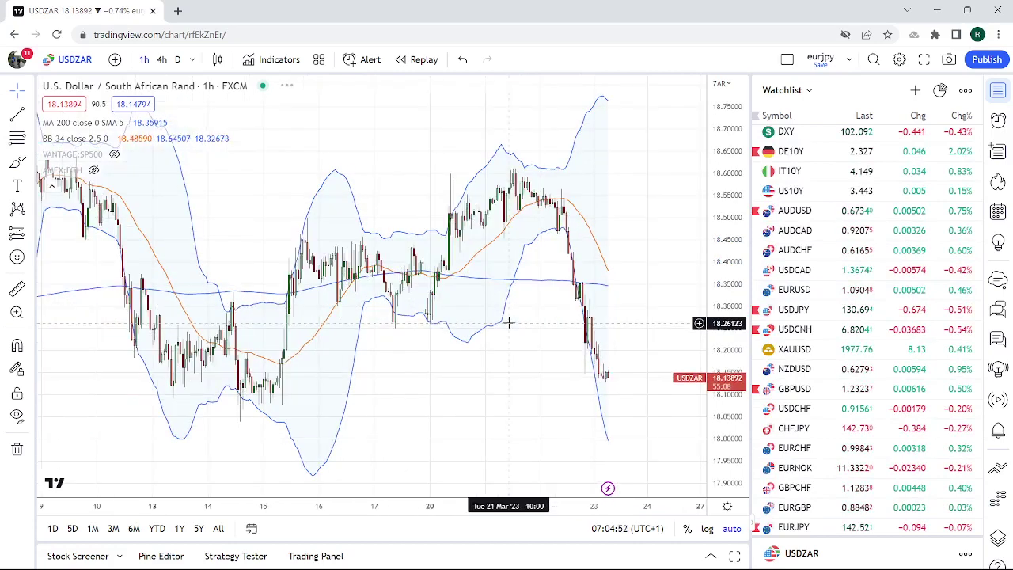
pyautogui.click(177, 61)
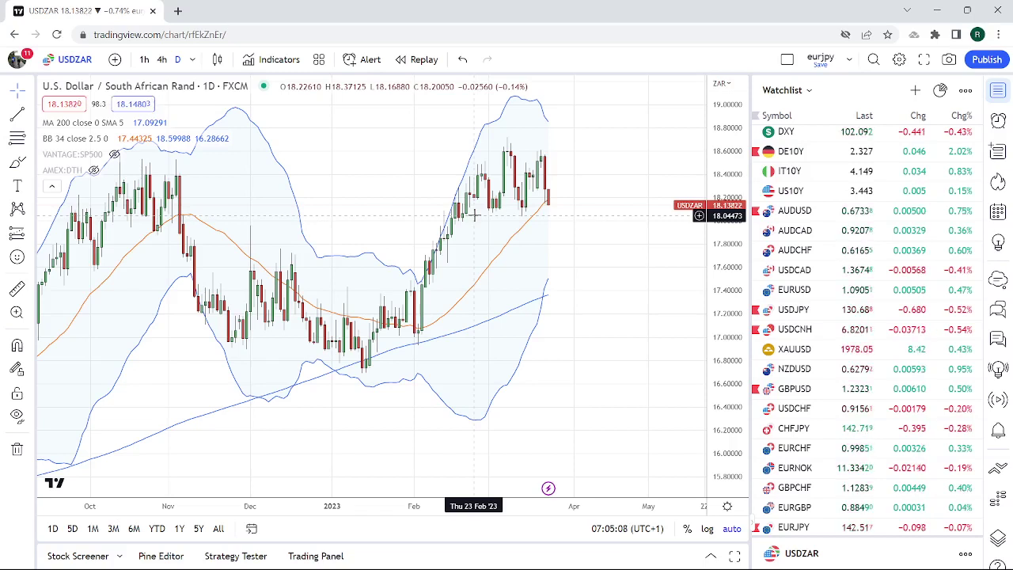
pyautogui.scroll(-2, 918, 315)
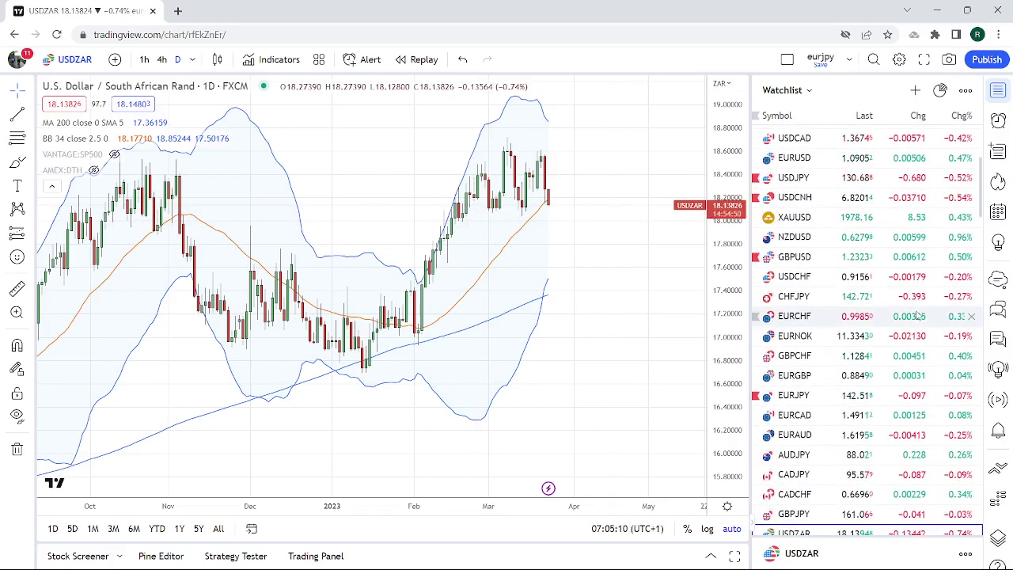
pyautogui.scroll(-2, 902, 309)
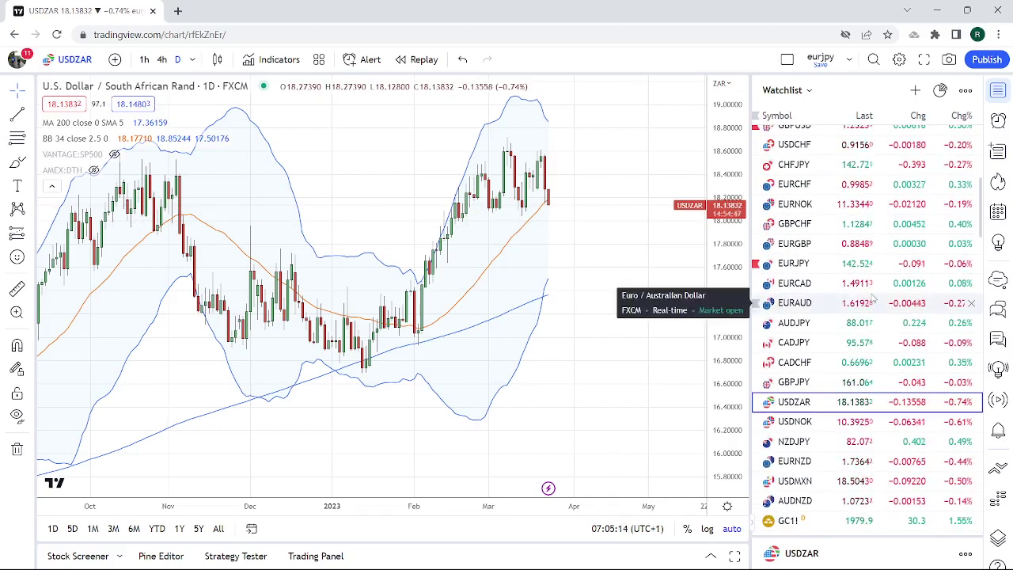
pyautogui.scroll(4, 874, 298)
pyautogui.scroll(2, 863, 277)
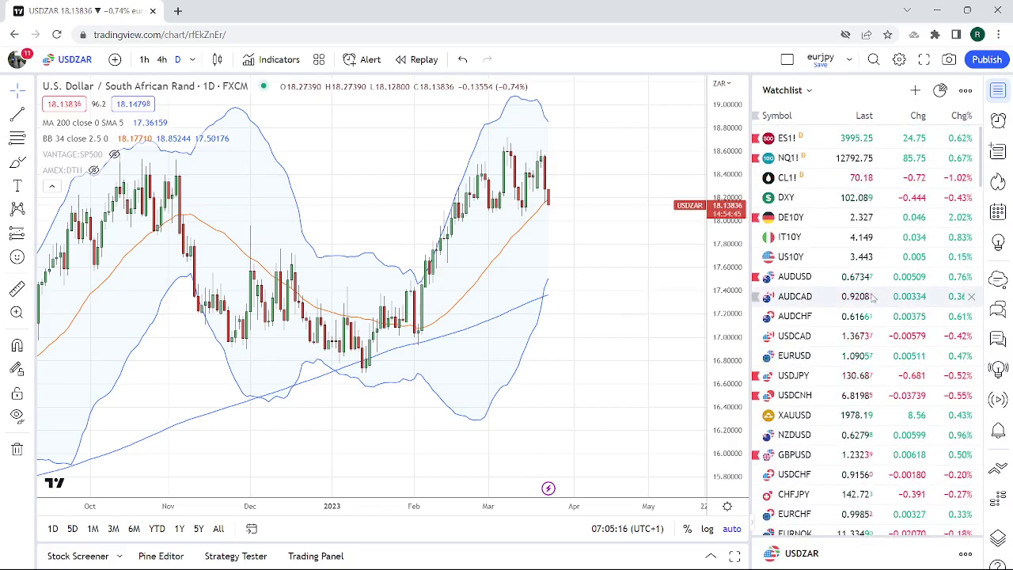
# Load CL1! crude oil futures daily, then ES1! S&P 500 E-mini futures
pyautogui.click(871, 177)
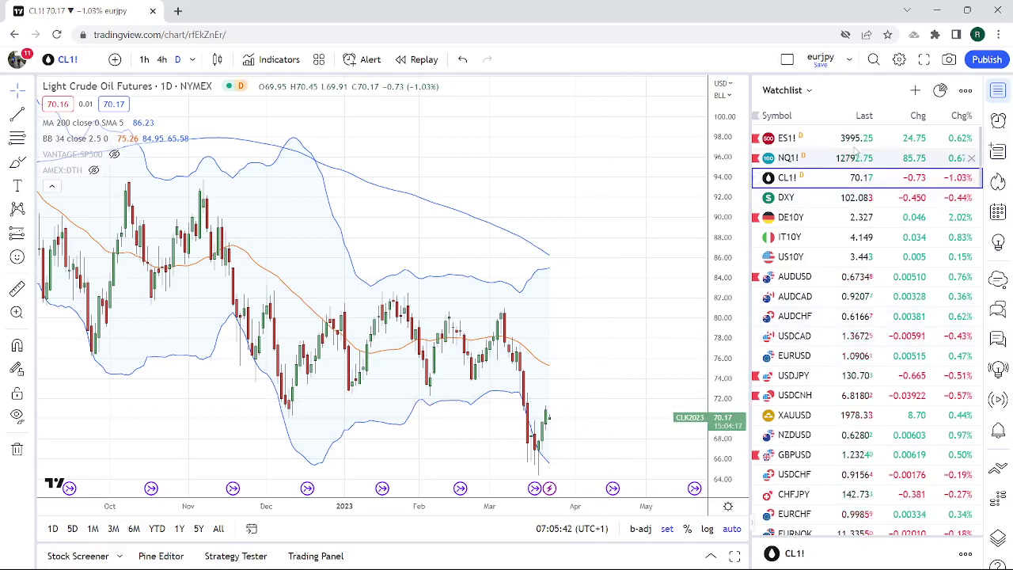
pyautogui.click(855, 140)
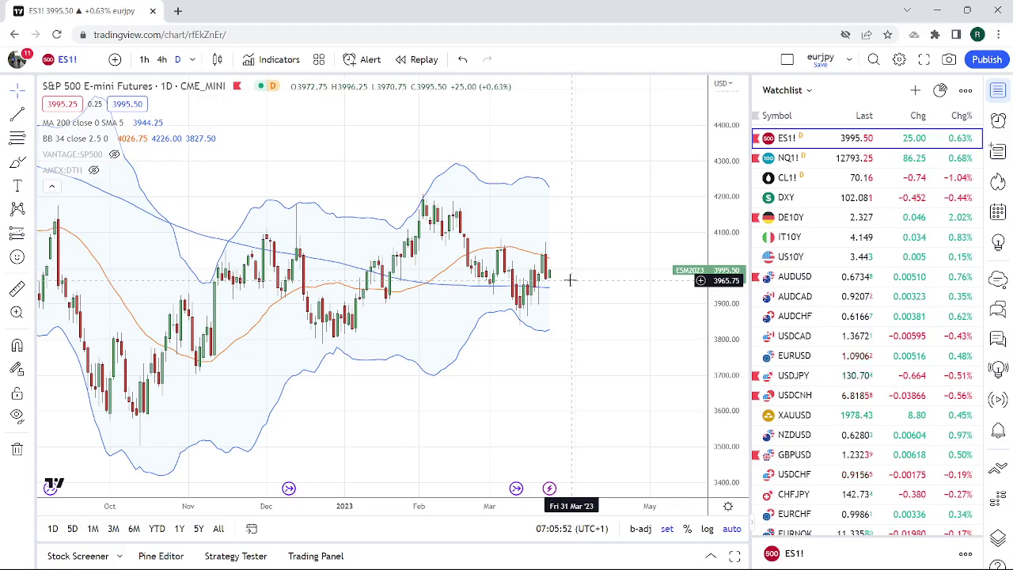
# Set ES1! to the 1h interval, then load EURCAD from the watchlist
pyautogui.click(144, 59)
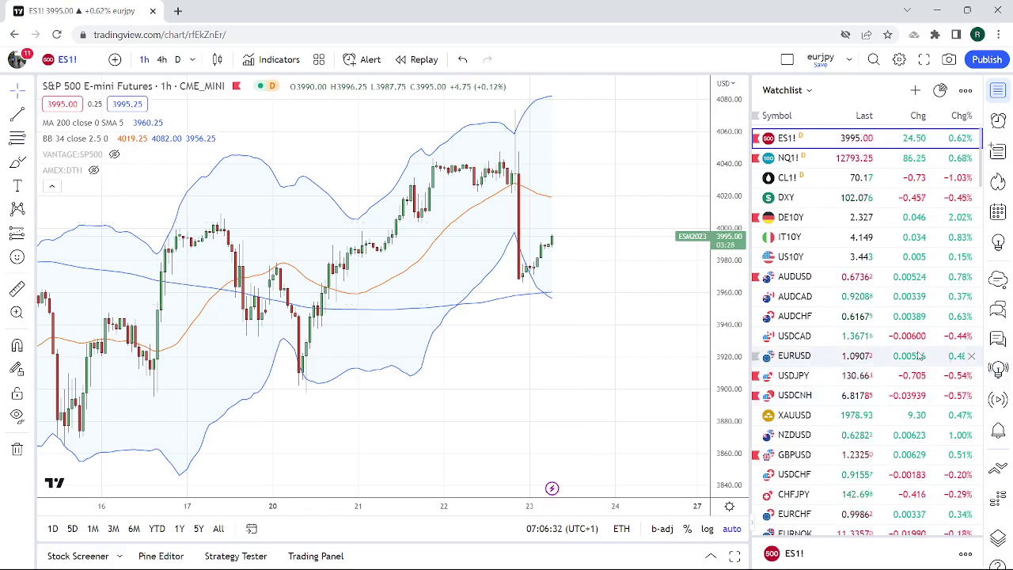
pyautogui.scroll(-2, 883, 349)
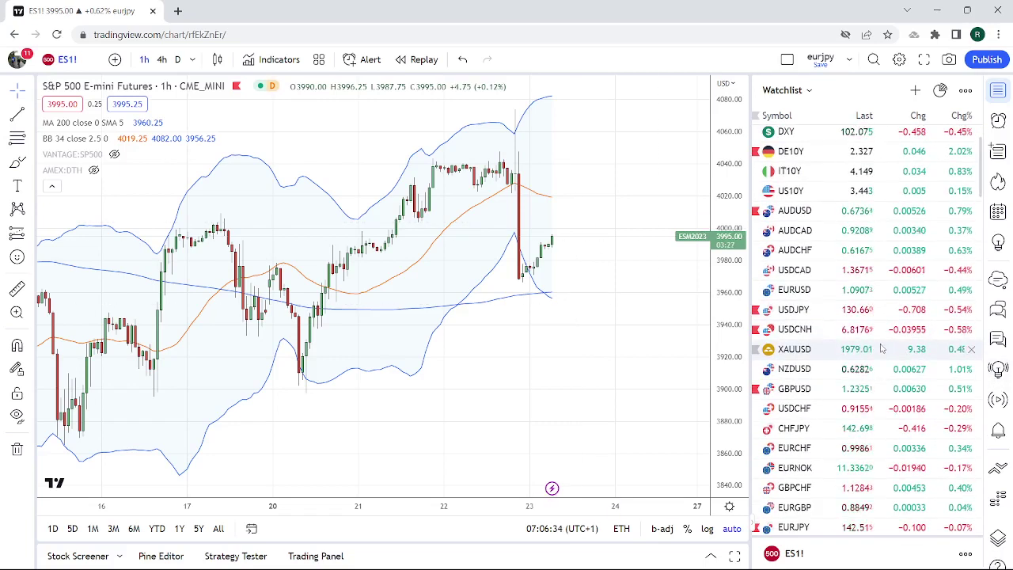
pyautogui.scroll(-2, 843, 339)
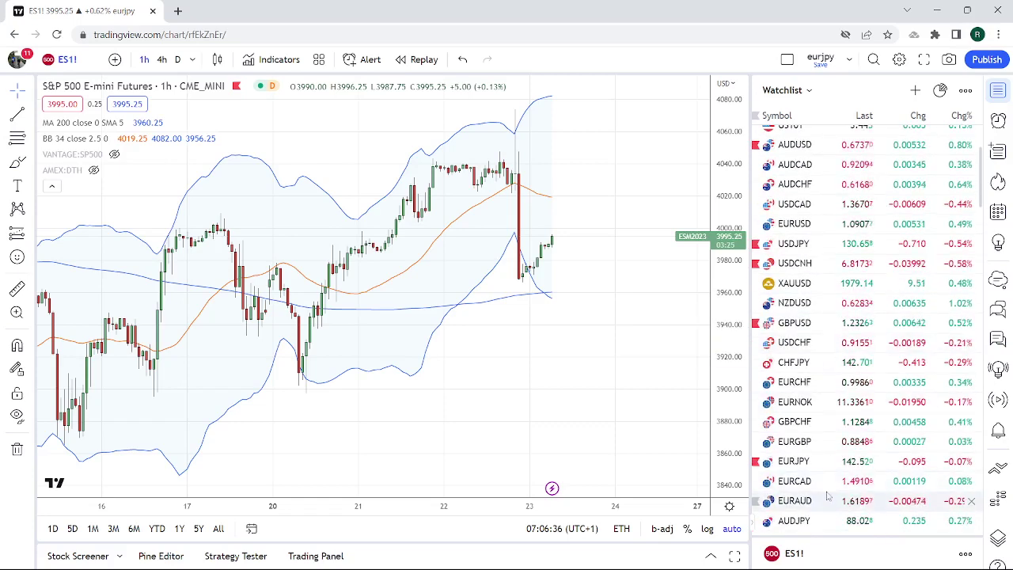
pyautogui.click(795, 484)
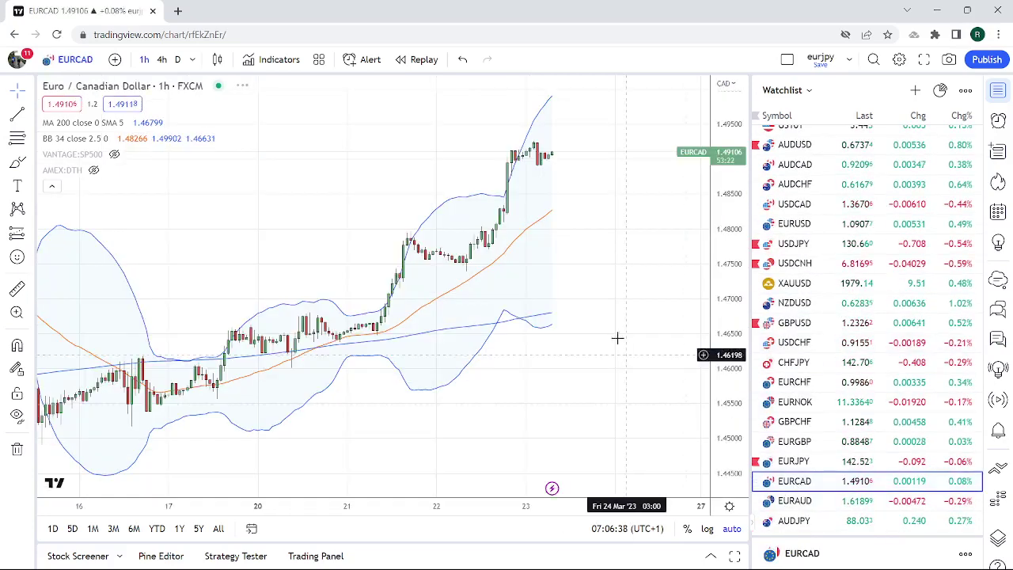
# Switch EURCAD to the D interval, then load USDCAD from the watchlist
pyautogui.click(177, 60)
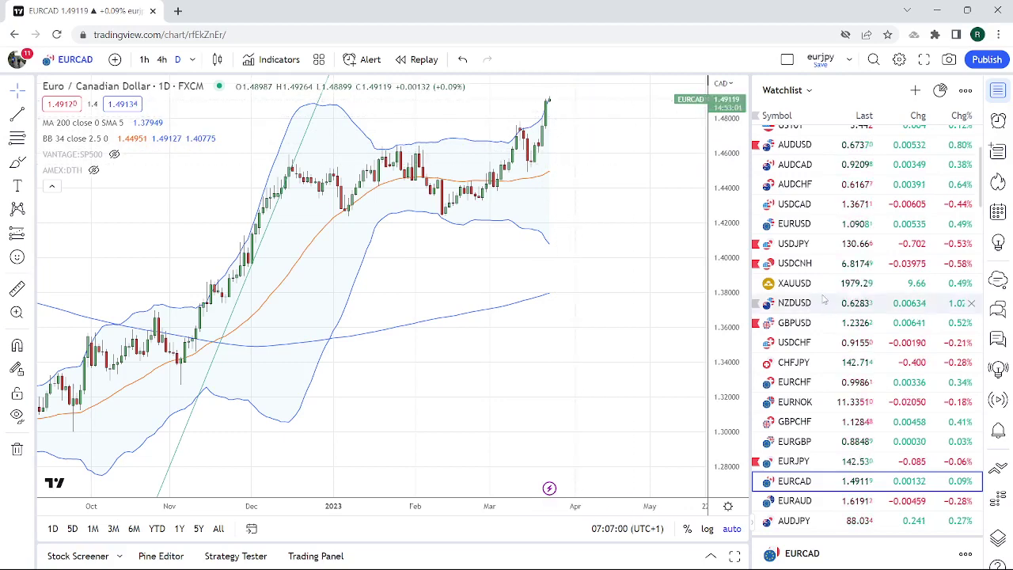
pyautogui.scroll(-1, 823, 298)
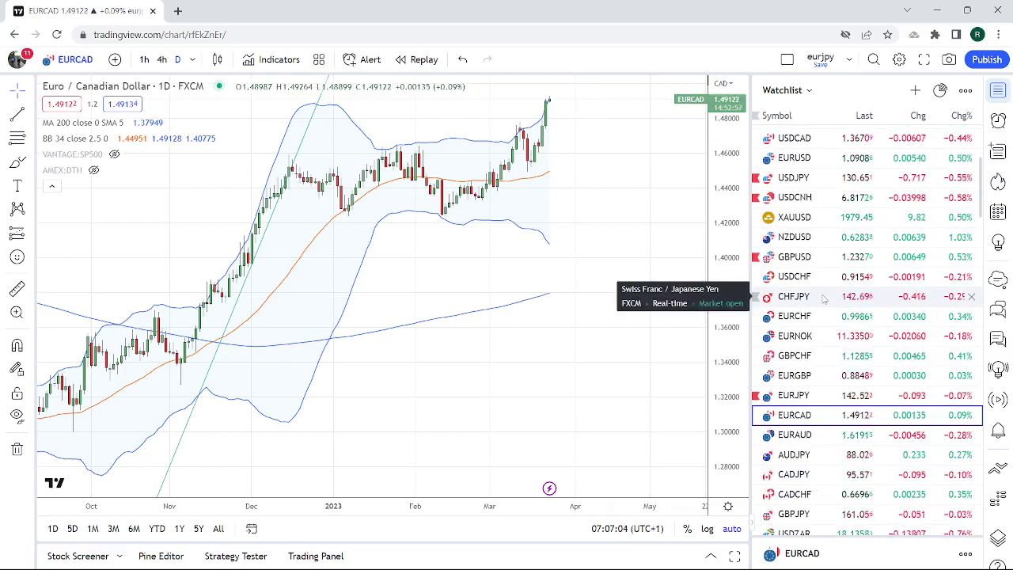
pyautogui.scroll(1, 823, 299)
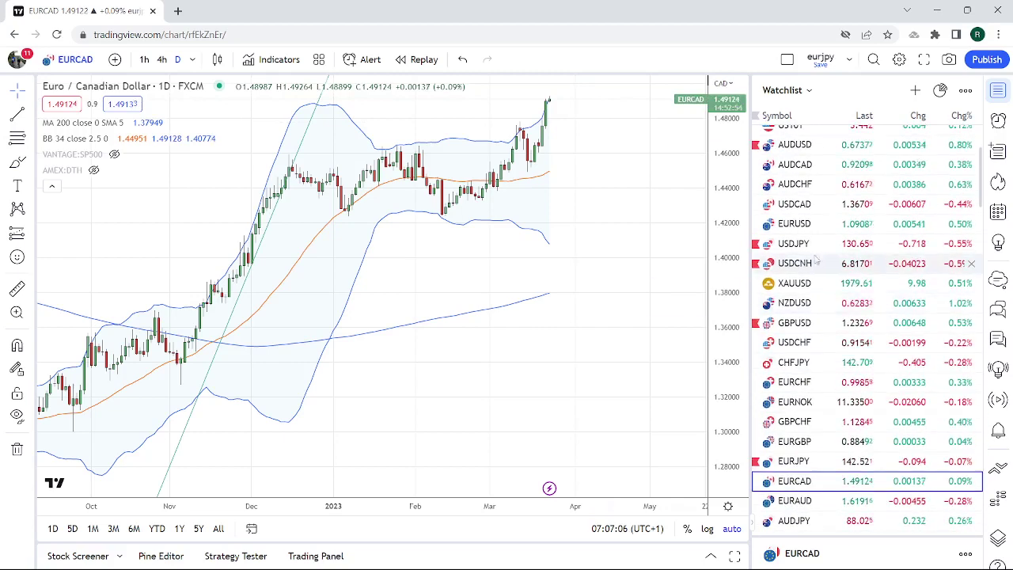
pyautogui.click(833, 207)
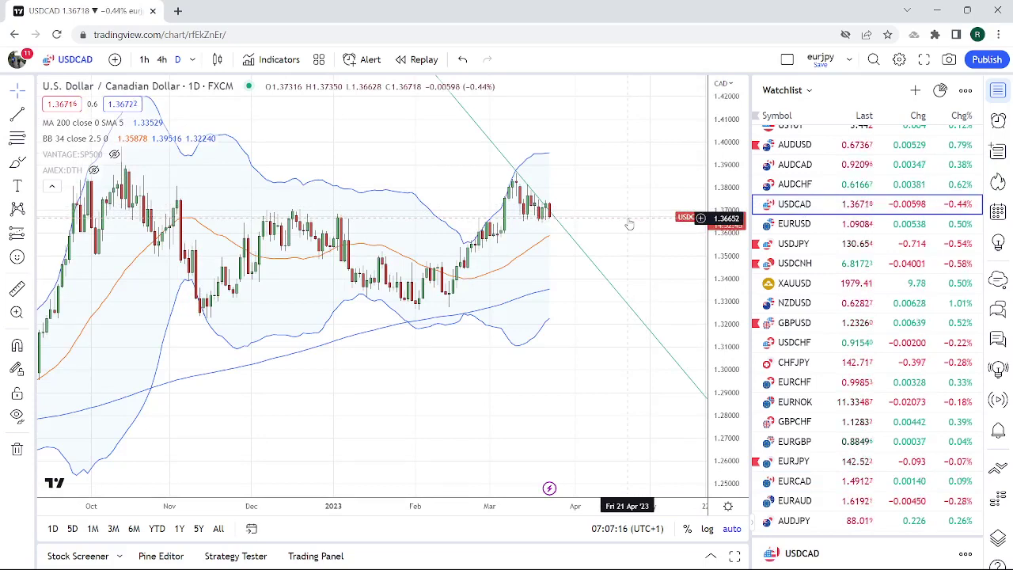
# Show USDCAD on 1-hour candles, zoomed out to see more history
pyautogui.click(144, 60)
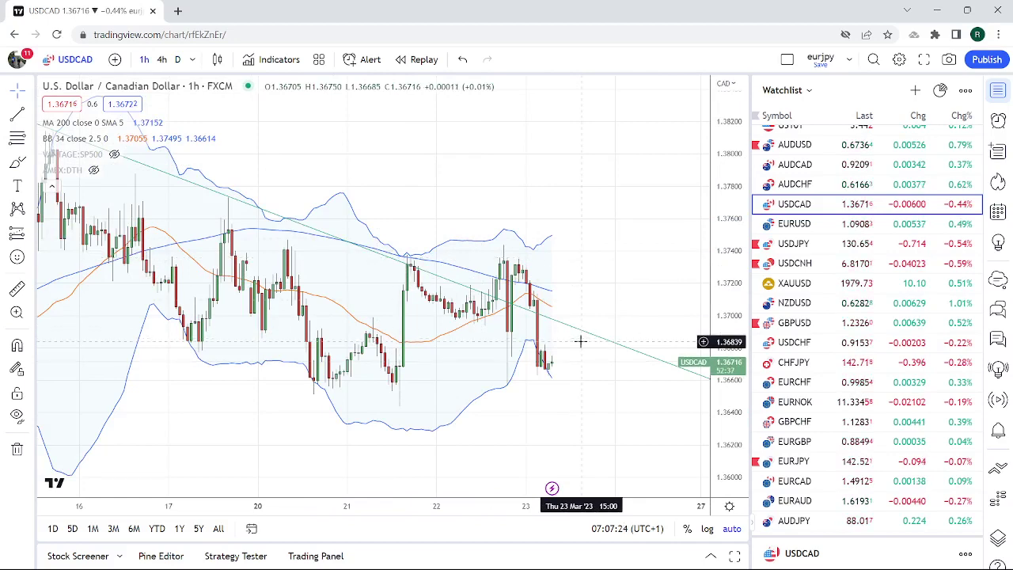
pyautogui.scroll(-2, 582, 348)
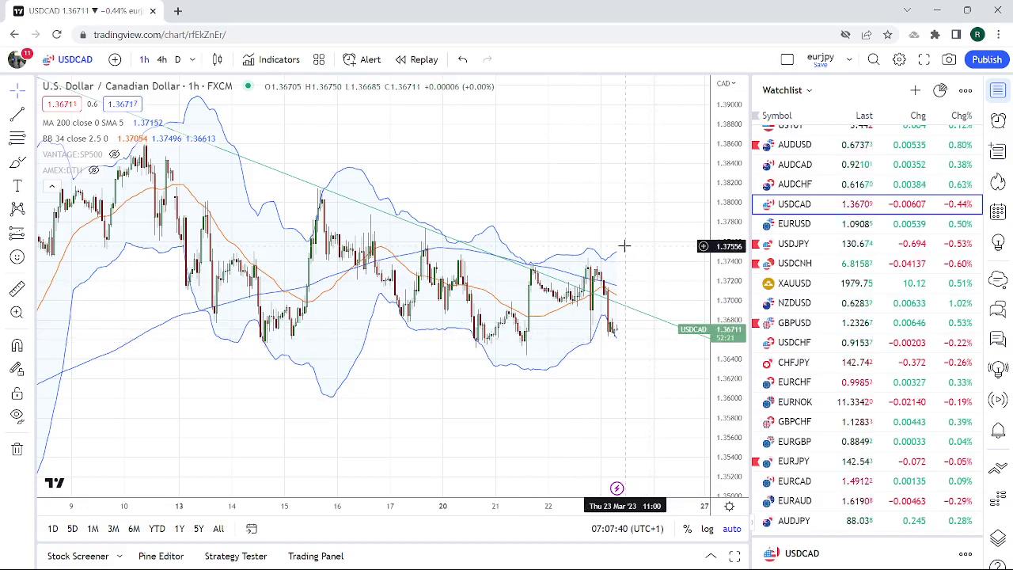
pyautogui.scroll(-3, 624, 246)
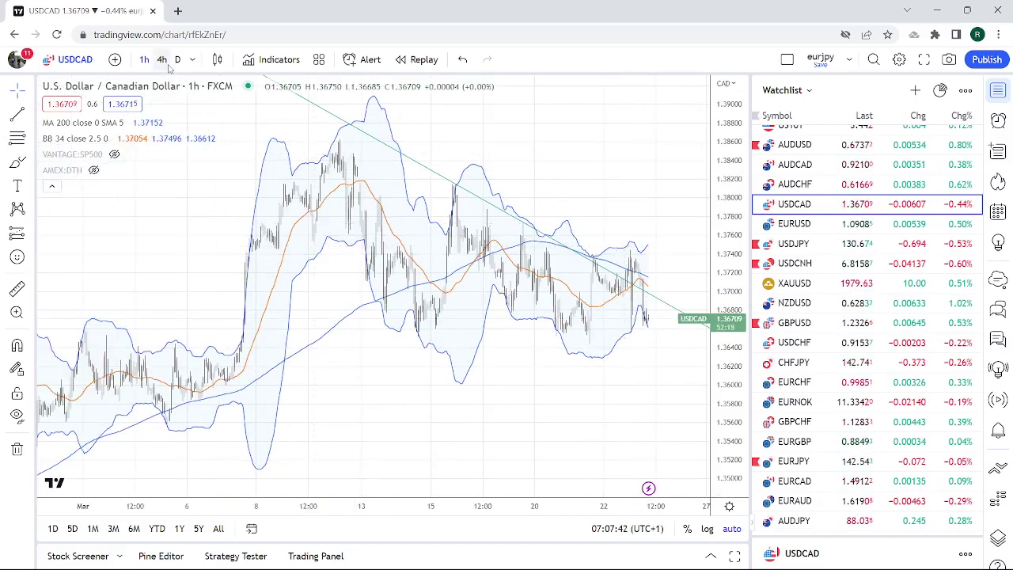
# Check USDCAD on the 4h timeframe, then bring up EURCHF from the watchlist
pyautogui.write('4h')
pyautogui.press('Return')
pyautogui.scroll(3, 406, 203)
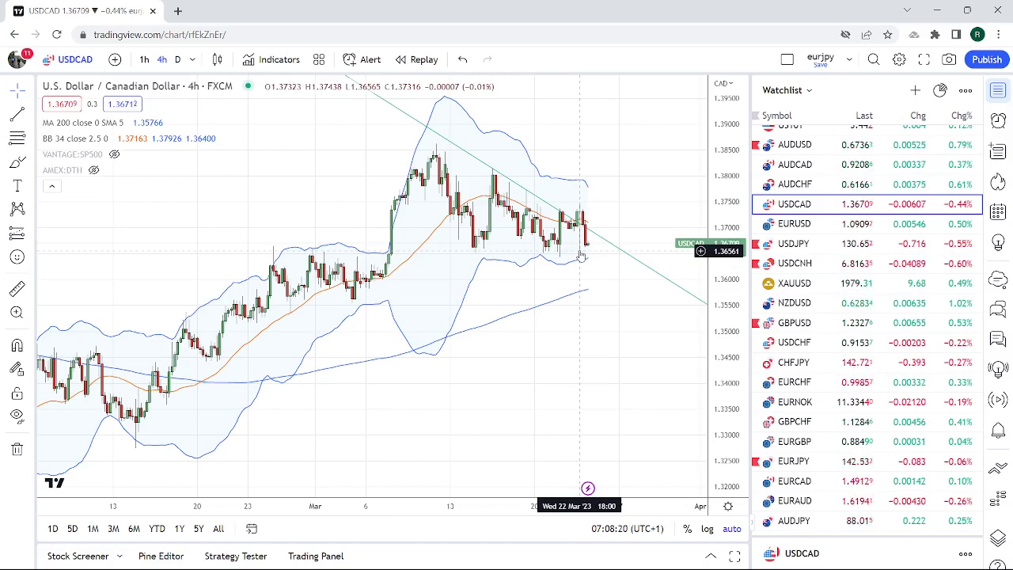
pyautogui.click(794, 382)
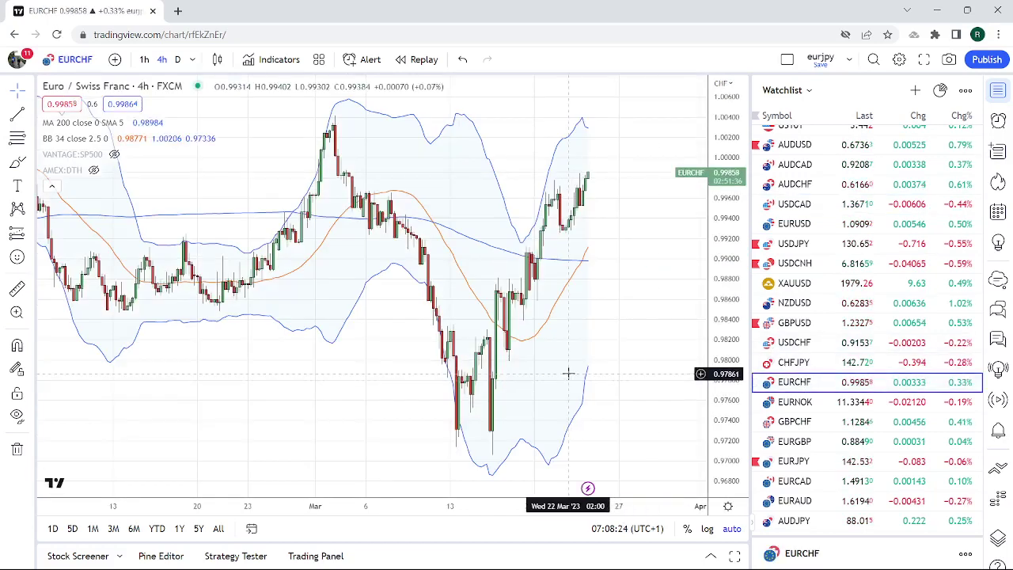